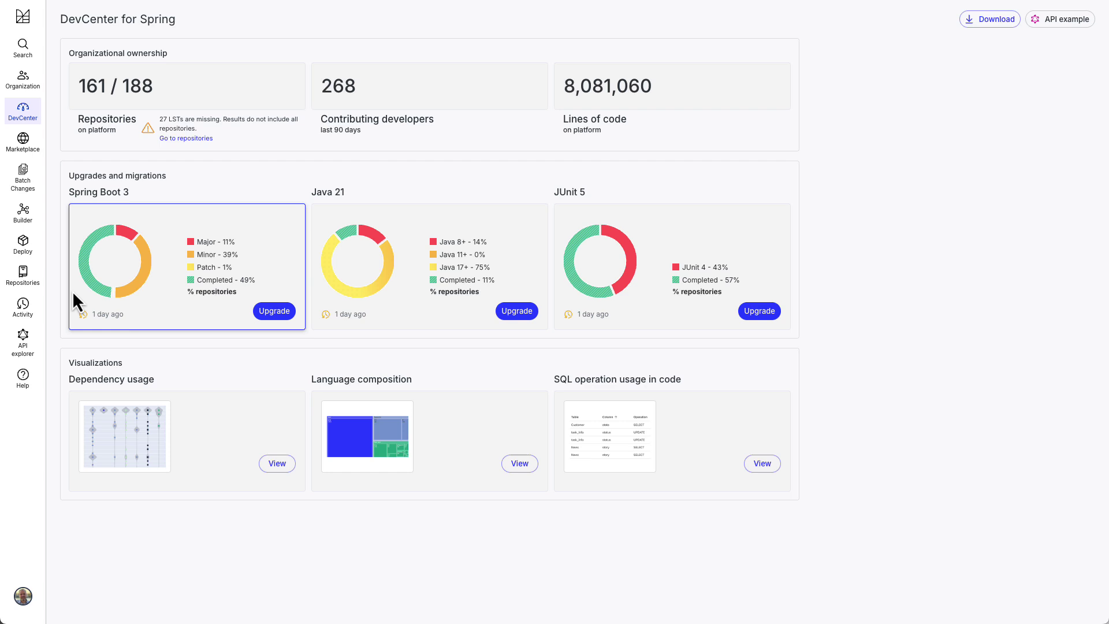
Search the recipe marketplace for 'spring boot 3.5' and open Migrate to Spring Boot 3.5
click(22, 143)
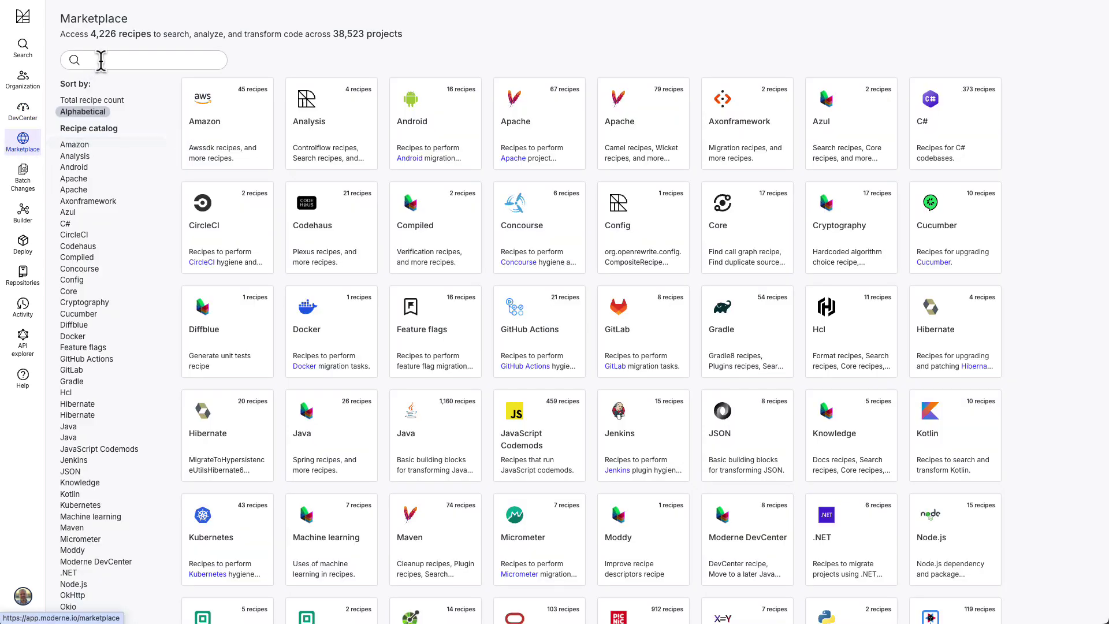
click(101, 60)
text(spring boot 3.5)
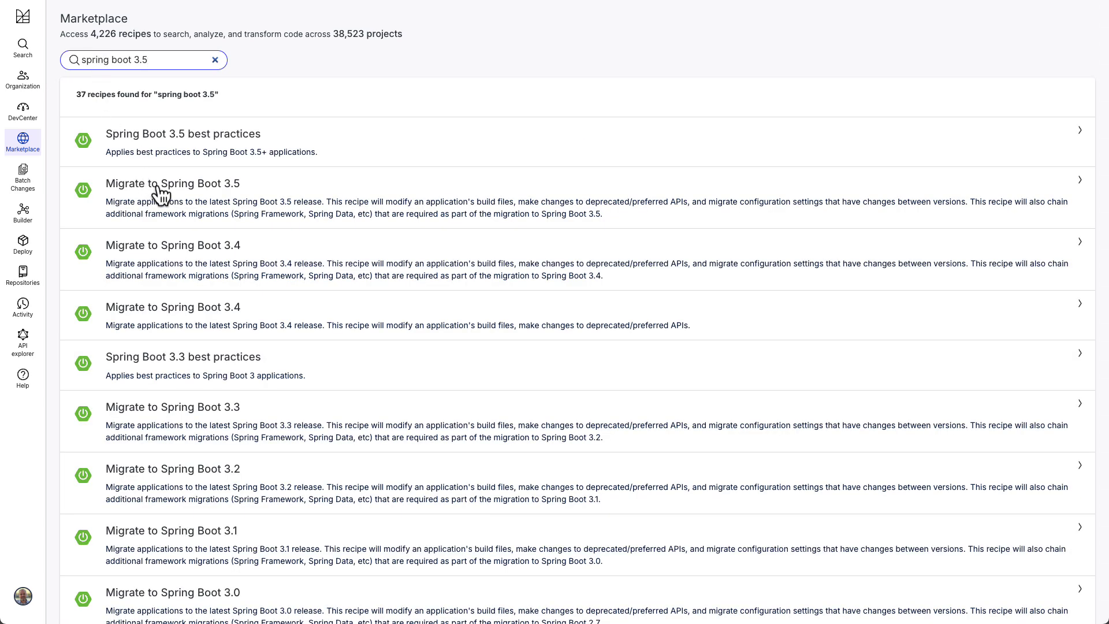
click(160, 193)
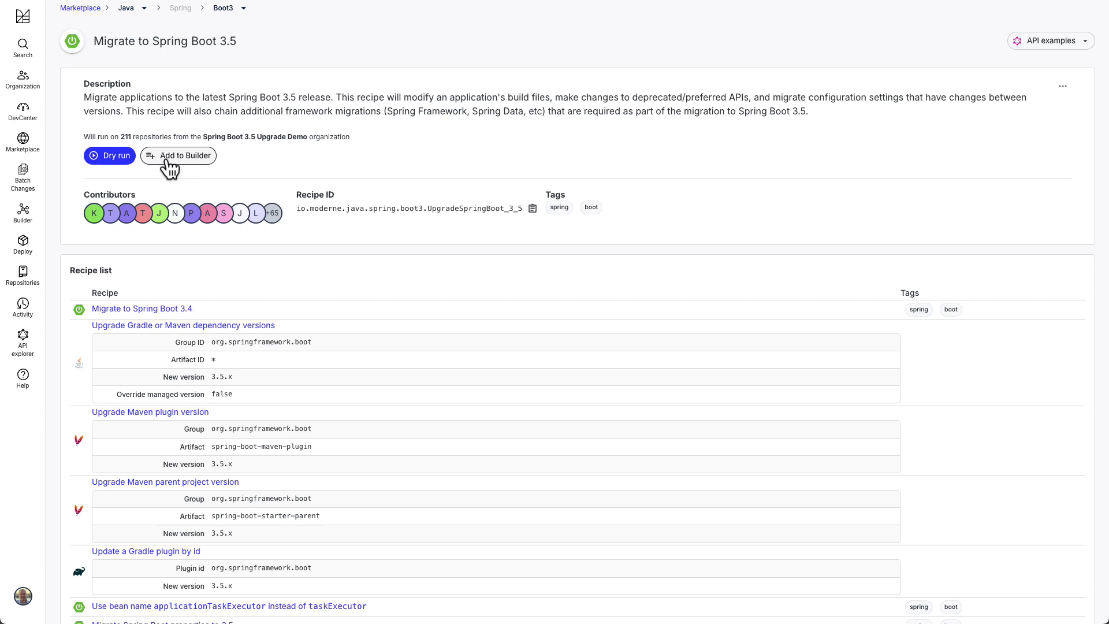
In the Builder, expand the Spring Boot 3.5 migration tree and inspect Migrate to Java 17
click(23, 212)
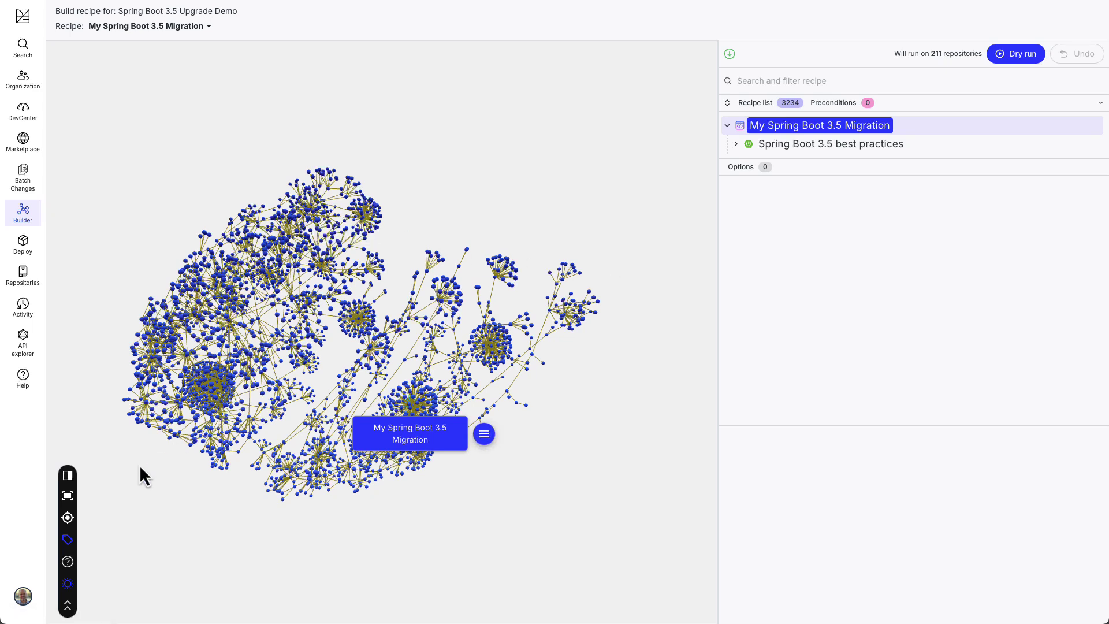
click(736, 143)
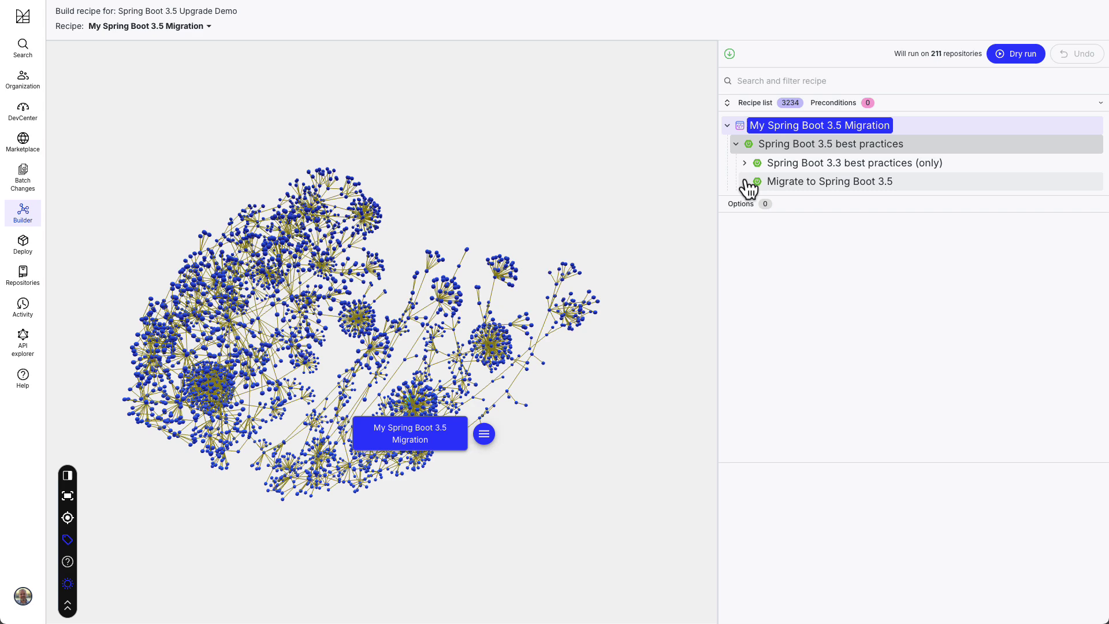
click(745, 181)
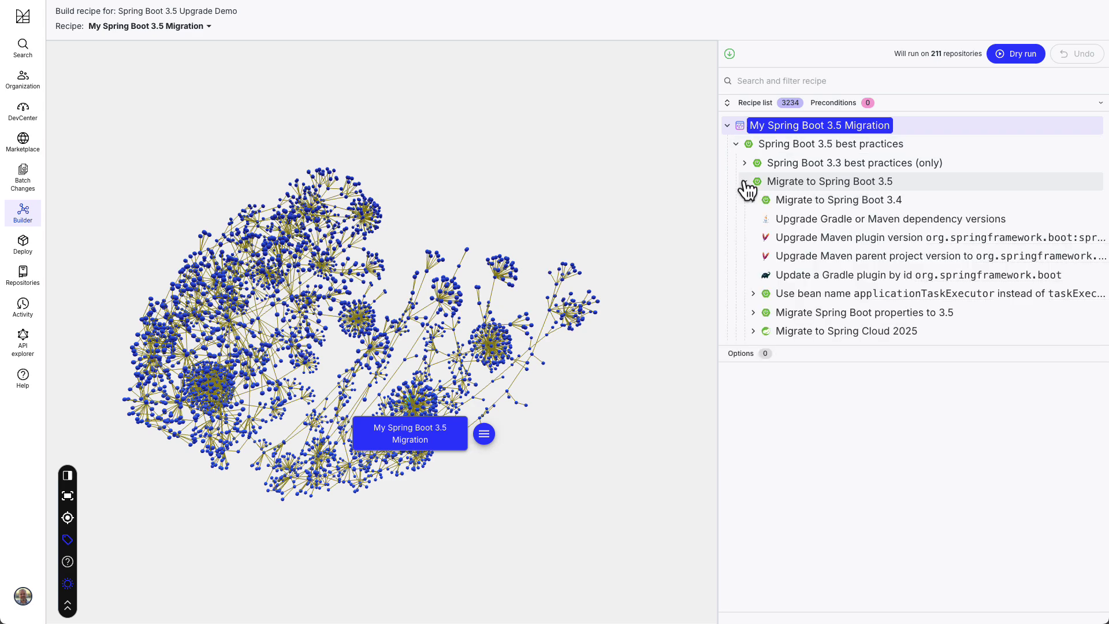
click(753, 200)
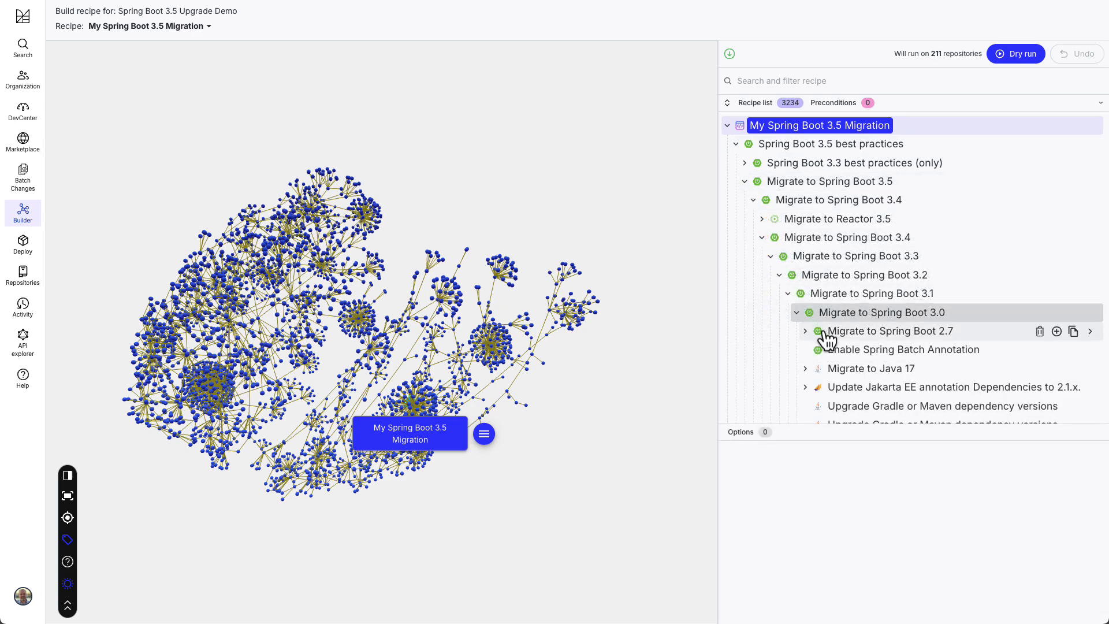
click(853, 367)
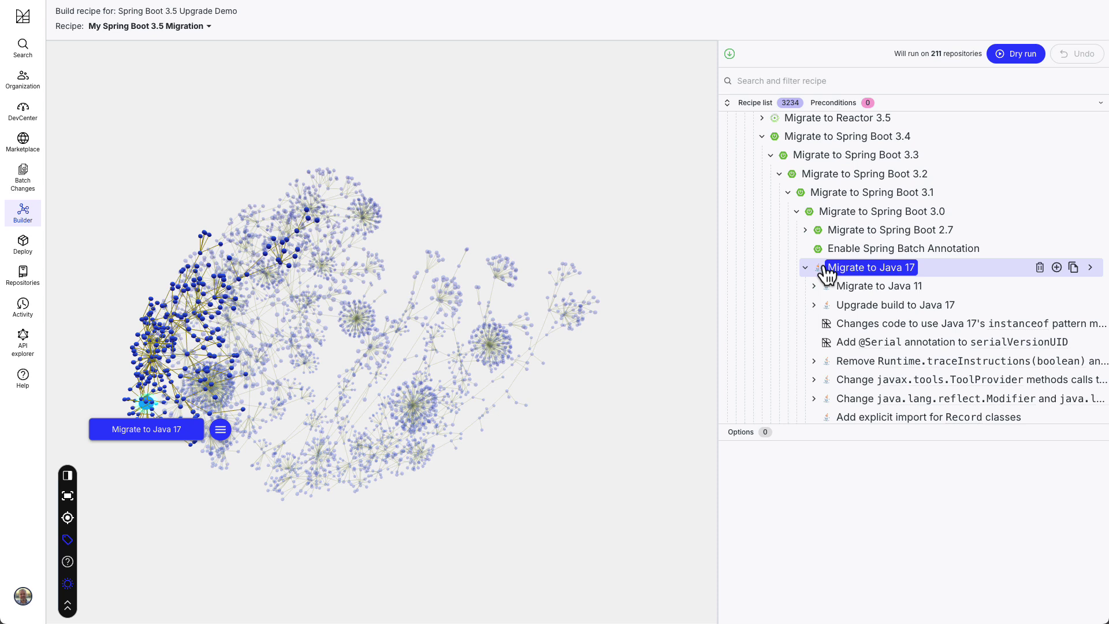
scroll(829, 269, up, 3)
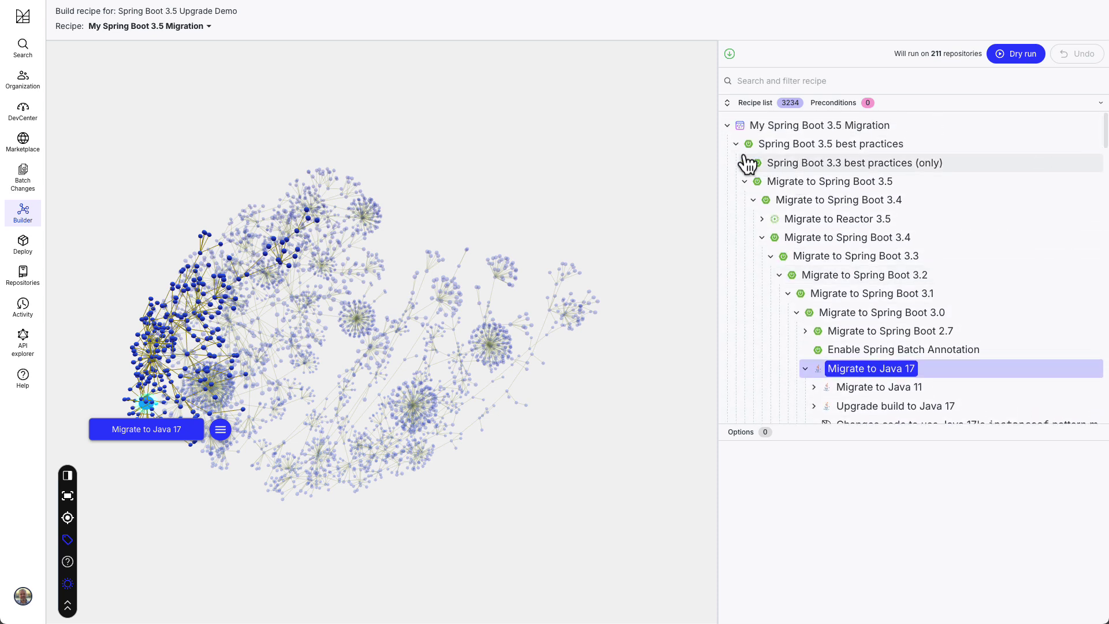
click(746, 163)
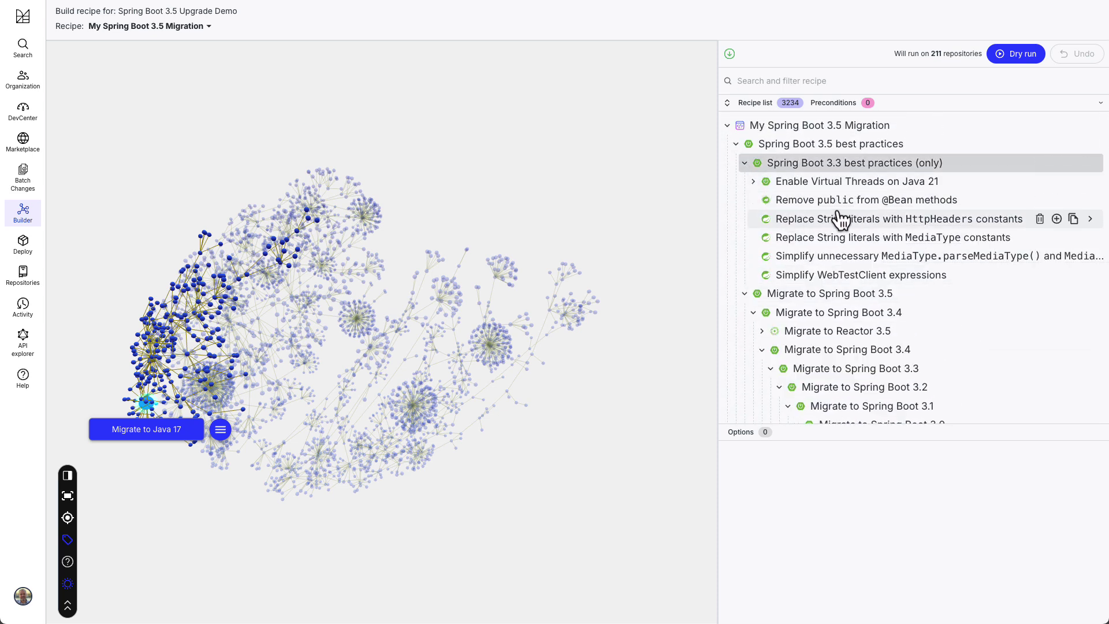
click(866, 200)
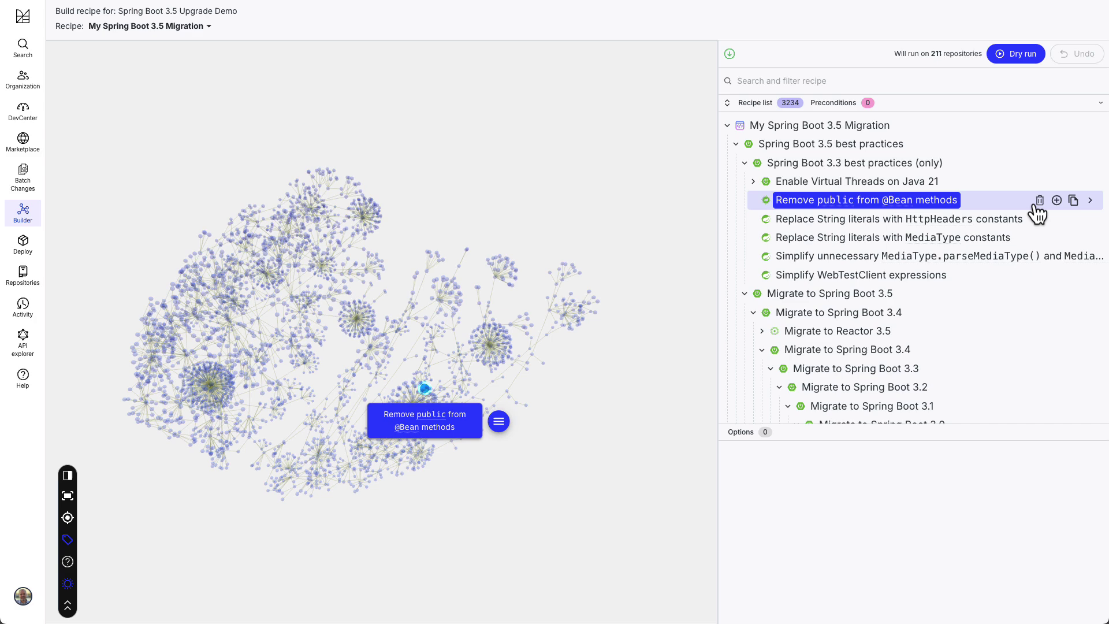
click(1005, 219)
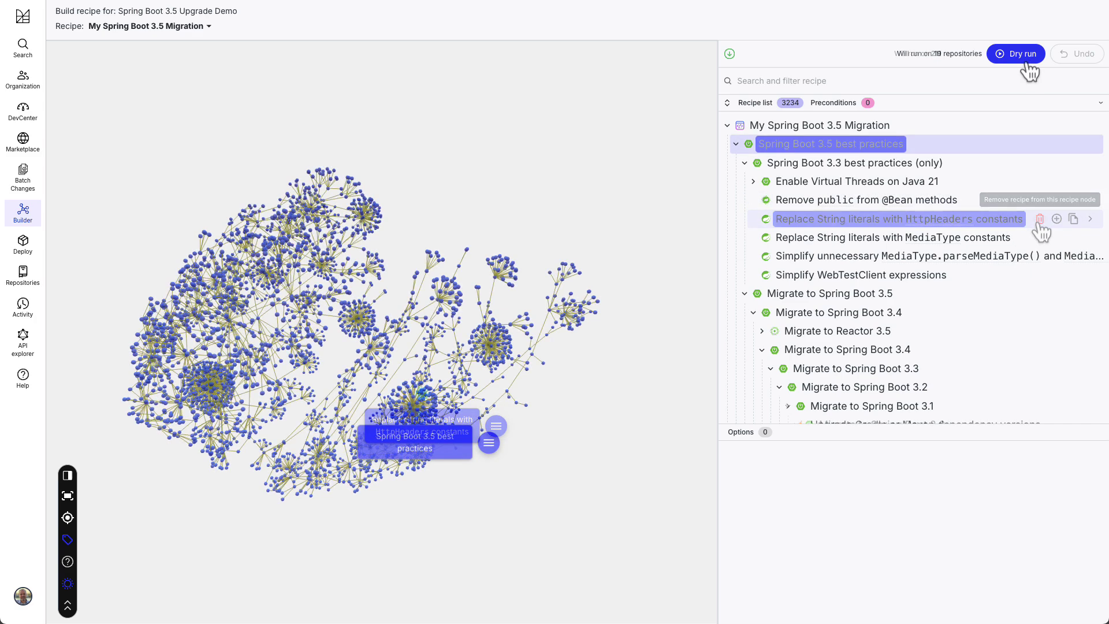
Dry-run My Spring Boot 3.5 Migration and check which recipe caused a file's change
click(1033, 144)
click(1022, 53)
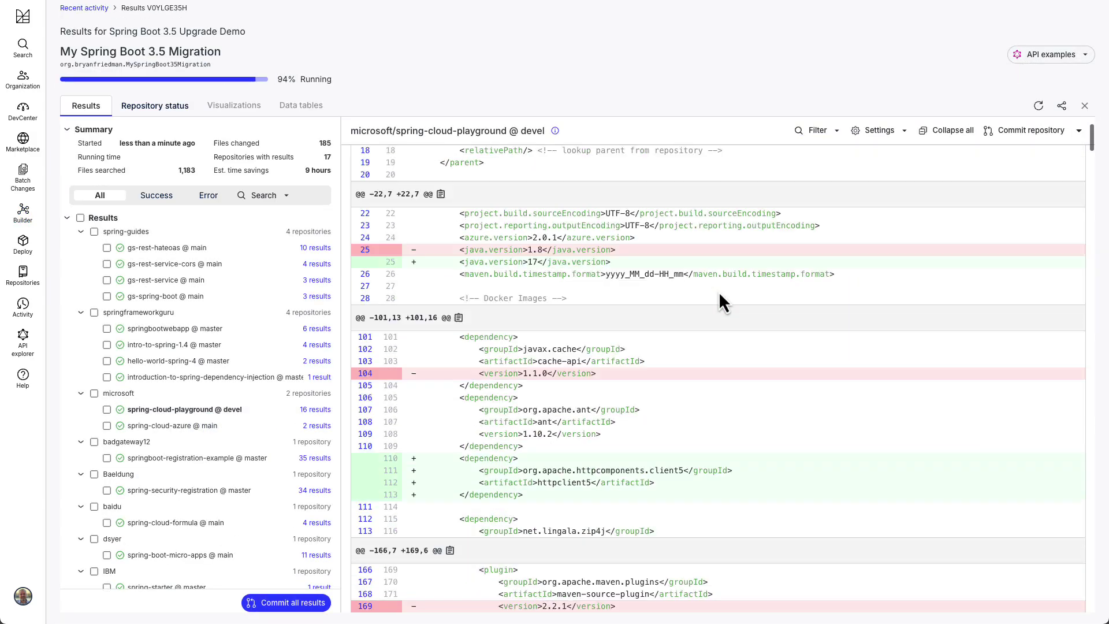
scroll(718, 291, down, 10)
scroll(718, 291, down, 10)
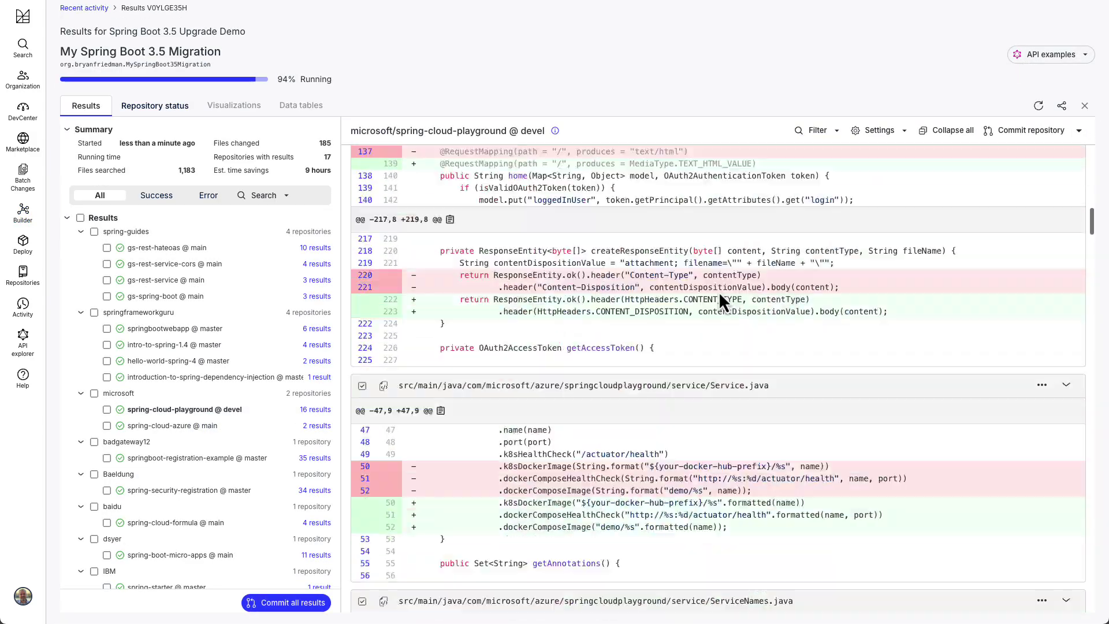
scroll(719, 292, down, 10)
scroll(719, 291, down, 10)
scroll(718, 291, down, 10)
scroll(719, 291, down, 5)
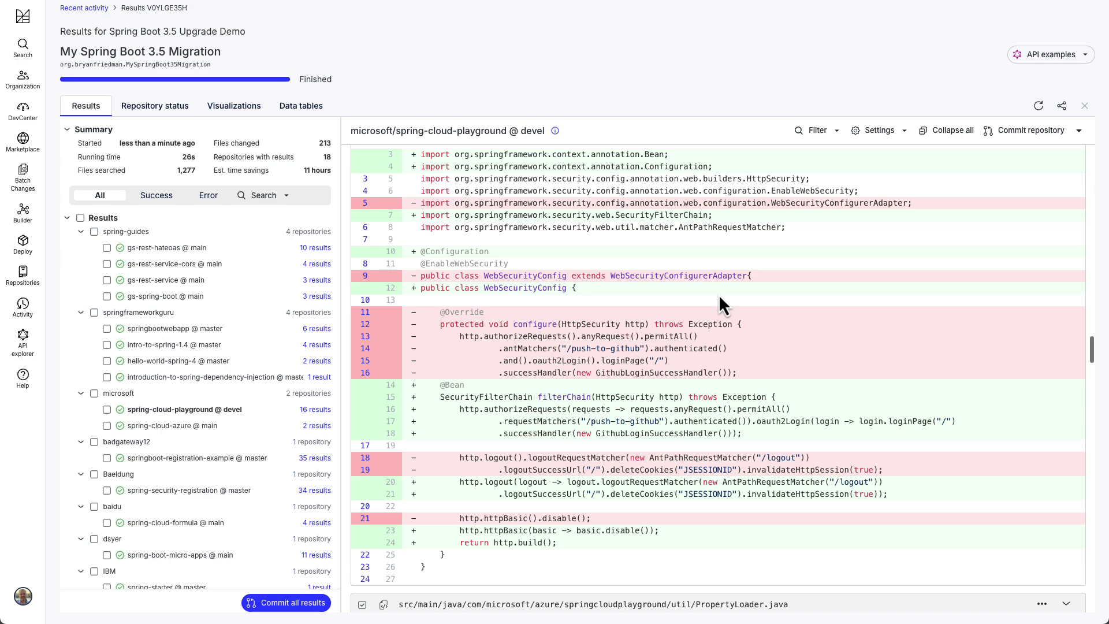
scroll(965, 183, up, 3)
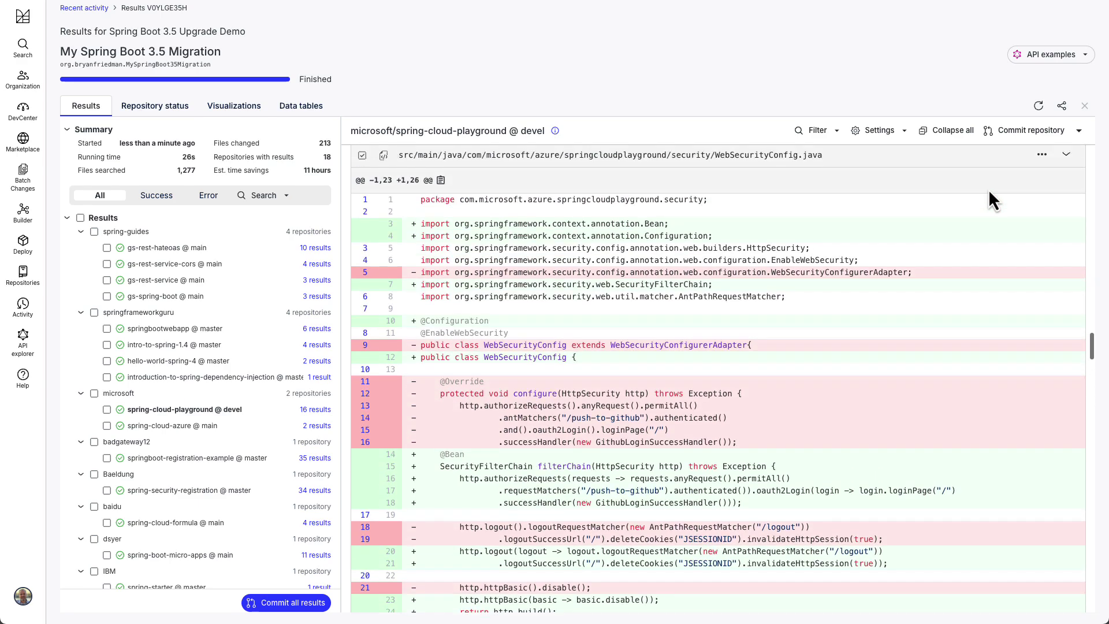
click(1041, 166)
click(1038, 184)
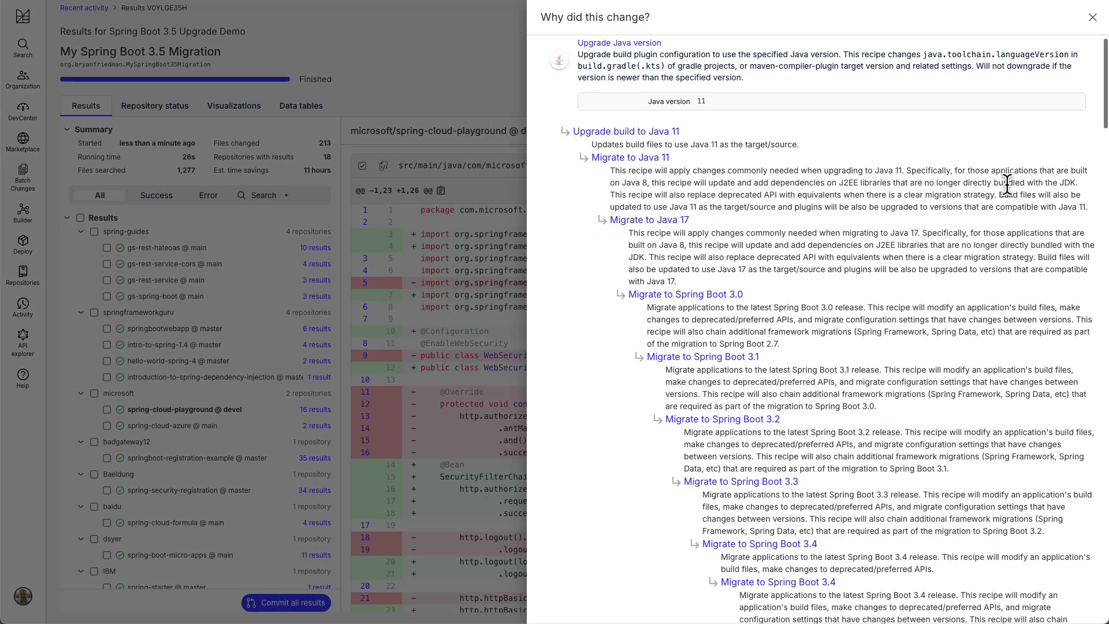
scroll(1007, 186, down, 5)
scroll(1008, 186, down, 5)
scroll(1008, 185, down, 1)
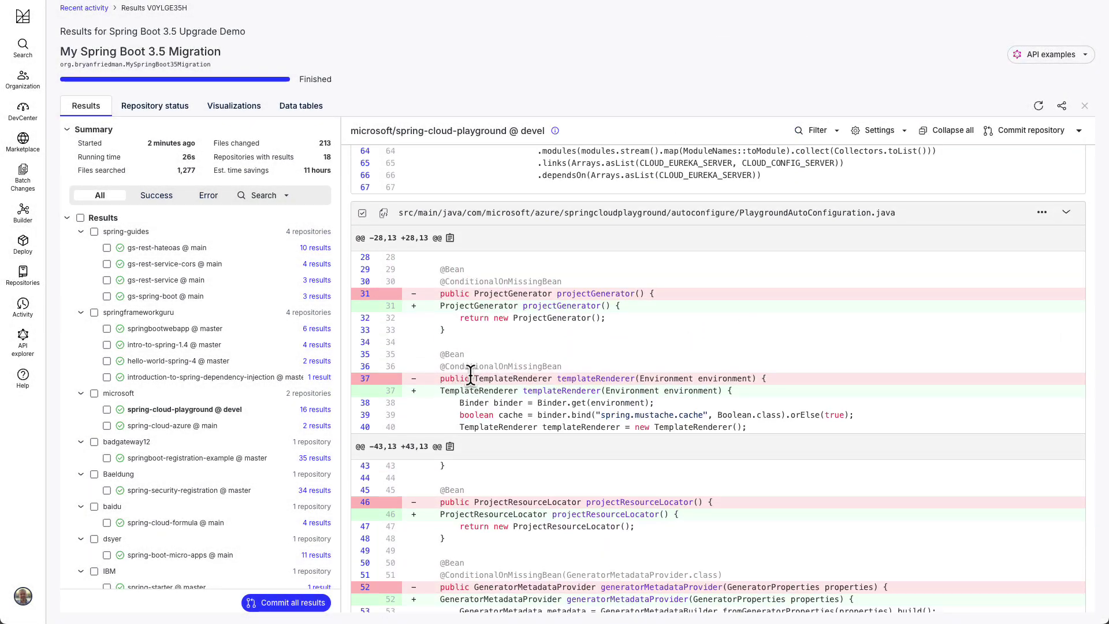
Review why spring-starter's pom.xml changed, highlighting the new spring-cloud.version line
click(1042, 213)
click(1005, 229)
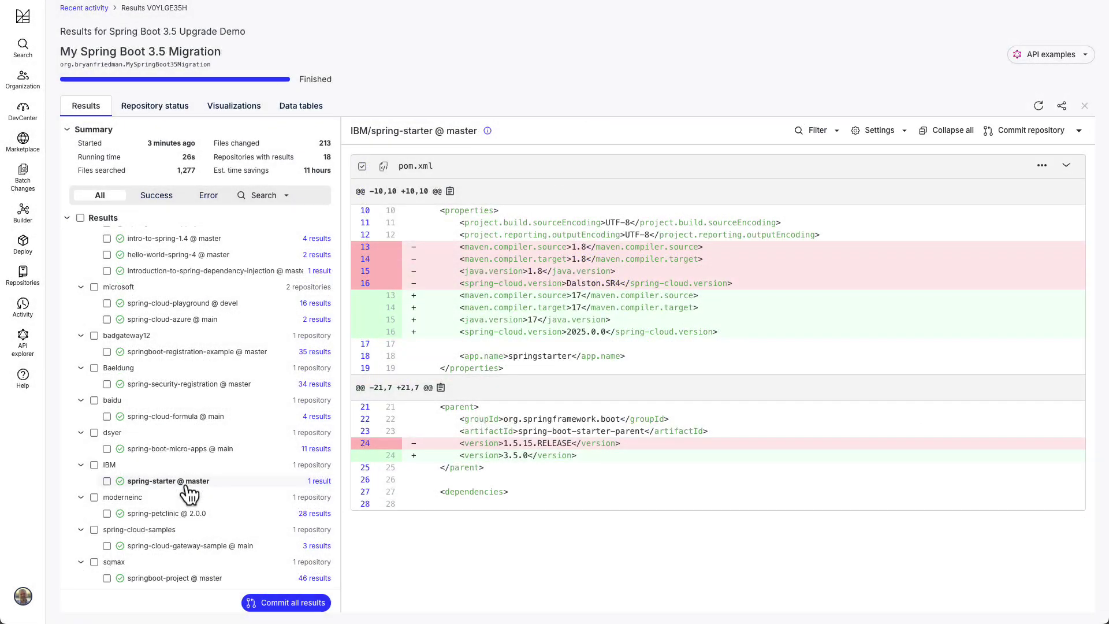
drag(718, 332, 450, 333)
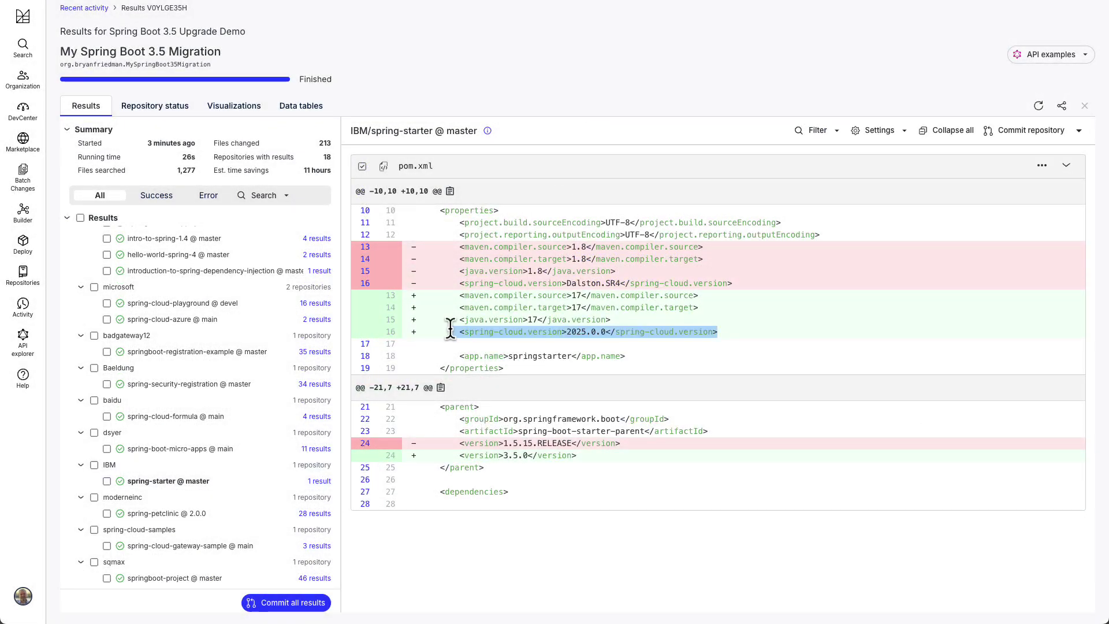
click(591, 332)
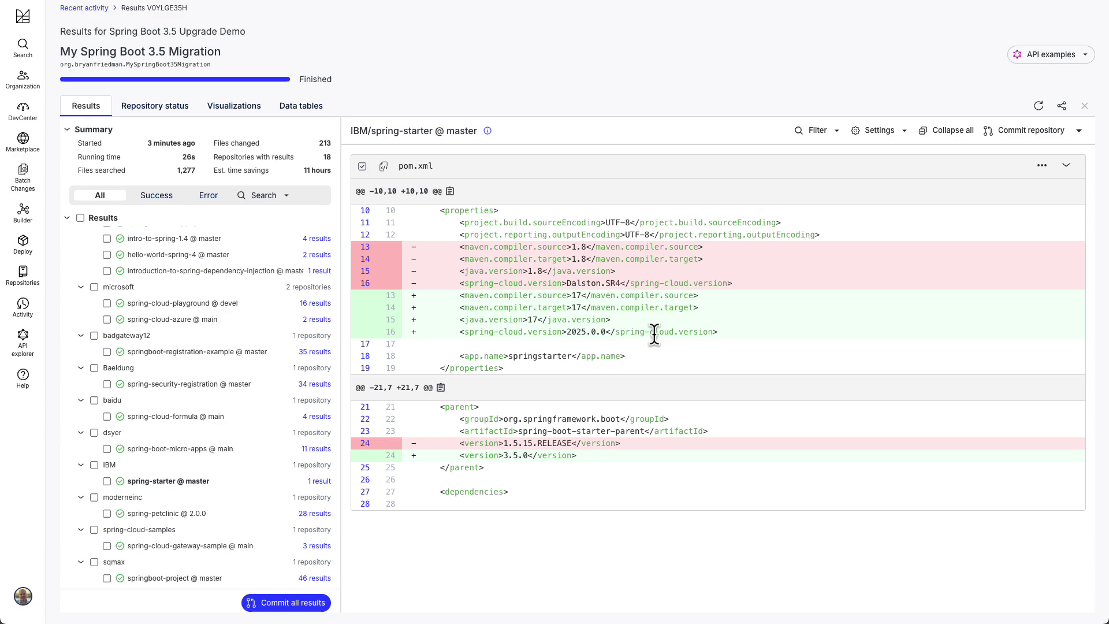
click(1042, 165)
click(996, 184)
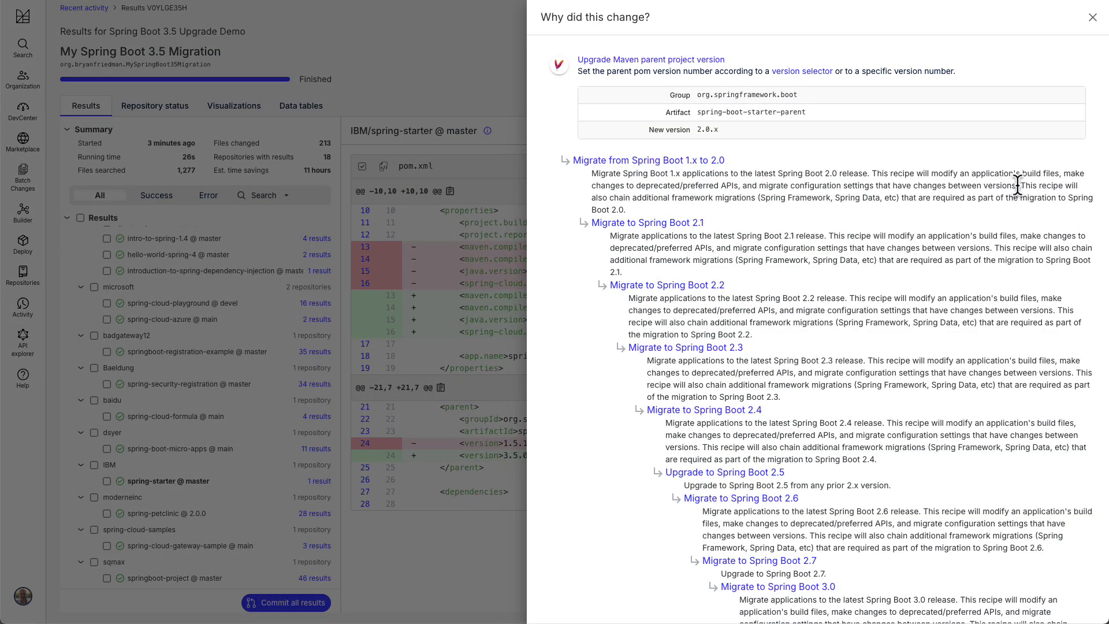
click(1092, 17)
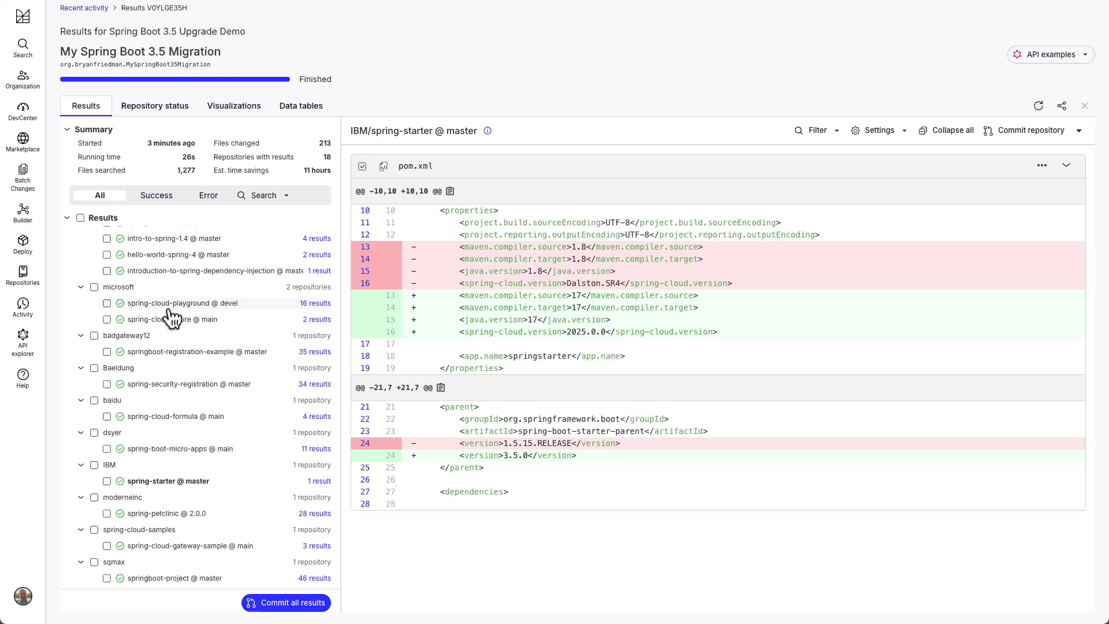
scroll(112, 280, up, 3)
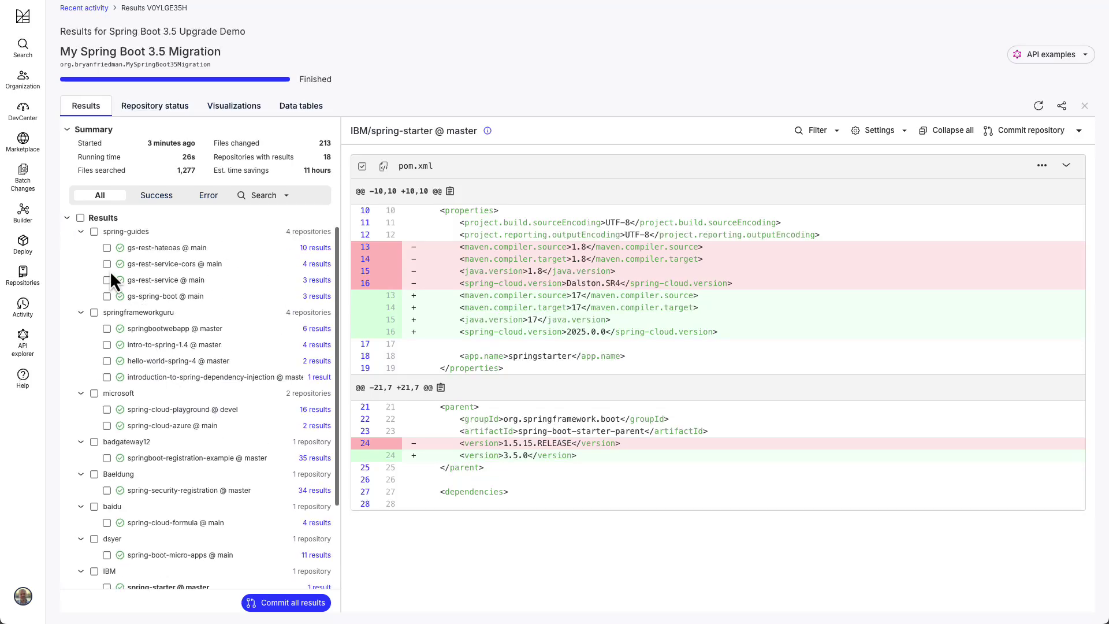
Select all 18 repositories' results and commit them using the Create a pull request strategy
click(79, 217)
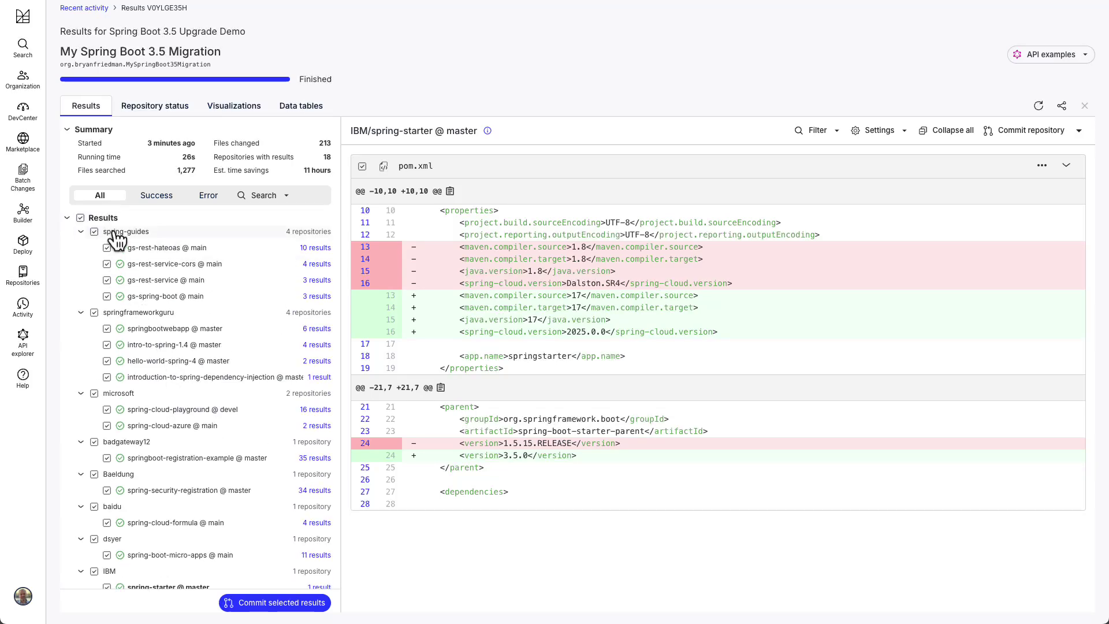
click(284, 604)
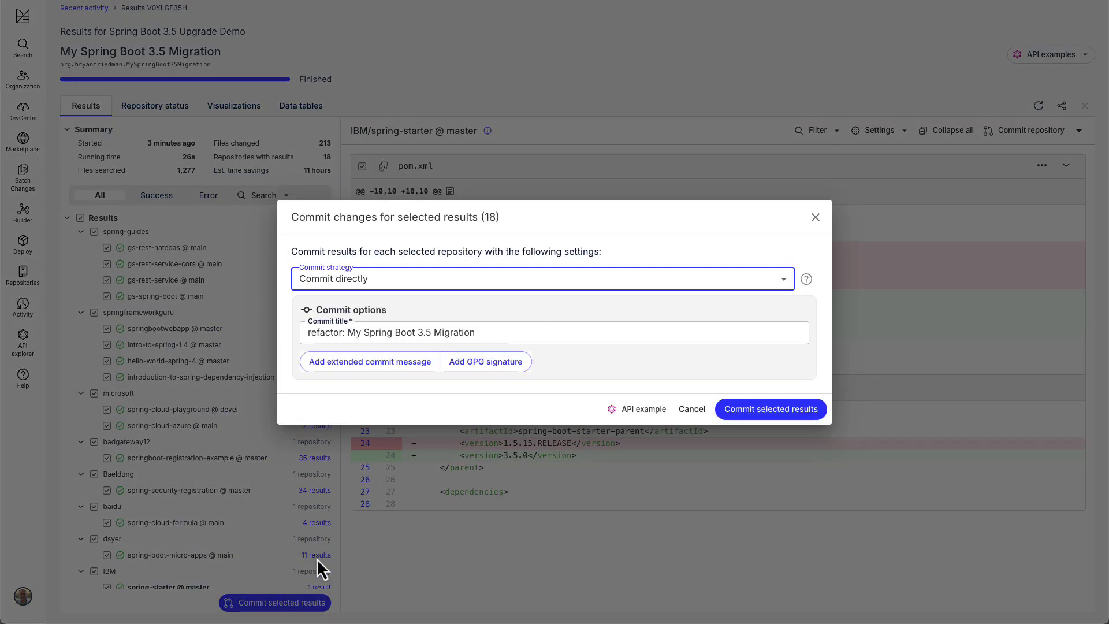
click(489, 278)
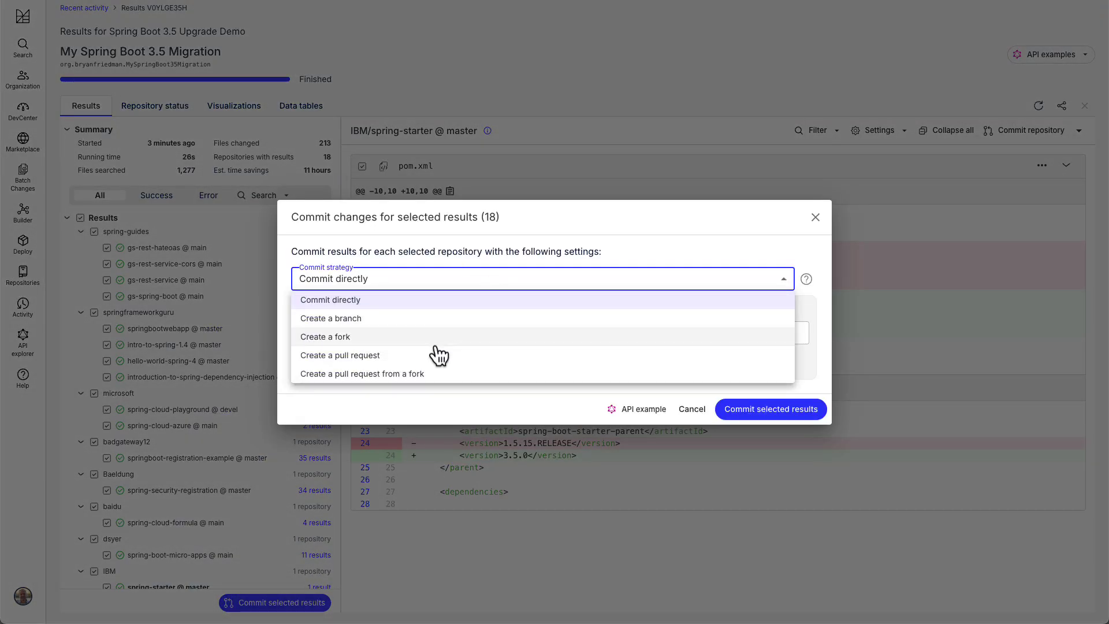
click(434, 355)
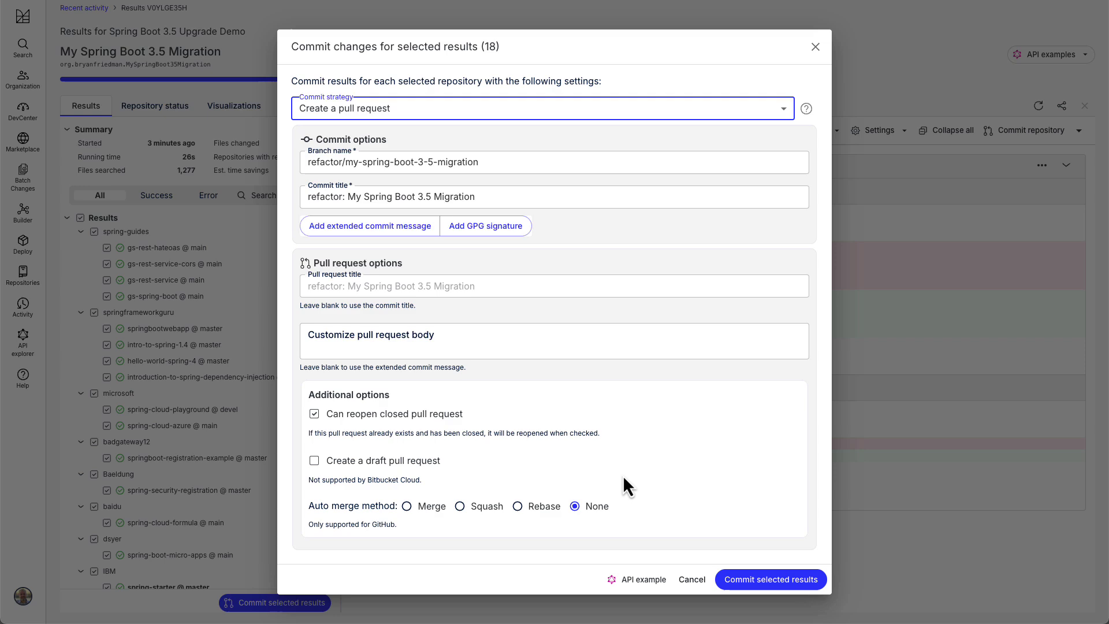